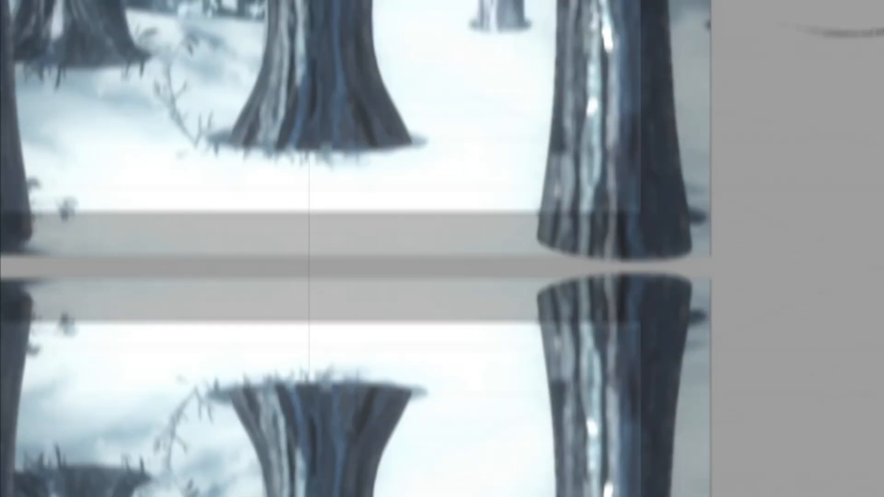
Find the "Step 1" download link in the video description and open the Tutorial_Pine_Tree file in Google Drive.
{"action": "left_click_drag", "start_coordinate": [50, 79], "coordinate": [149, 81]}
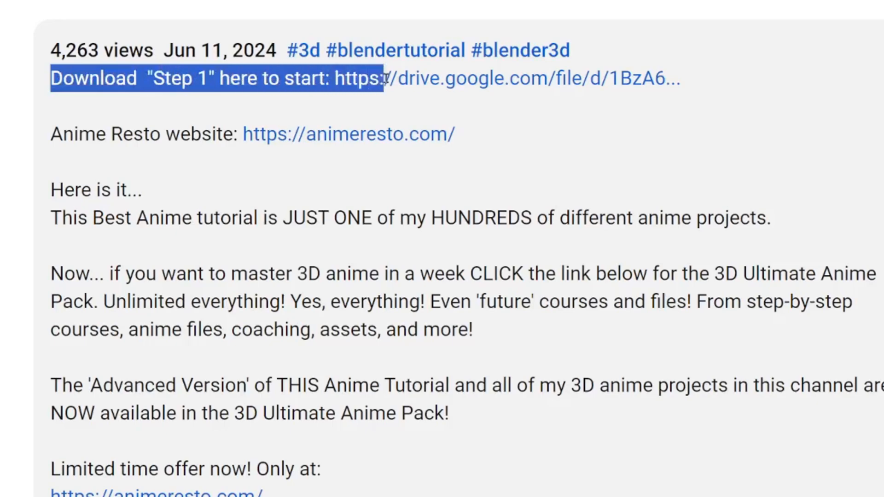
{"action": "left_click_drag", "start_coordinate": [384, 78], "coordinate": [478, 79]}
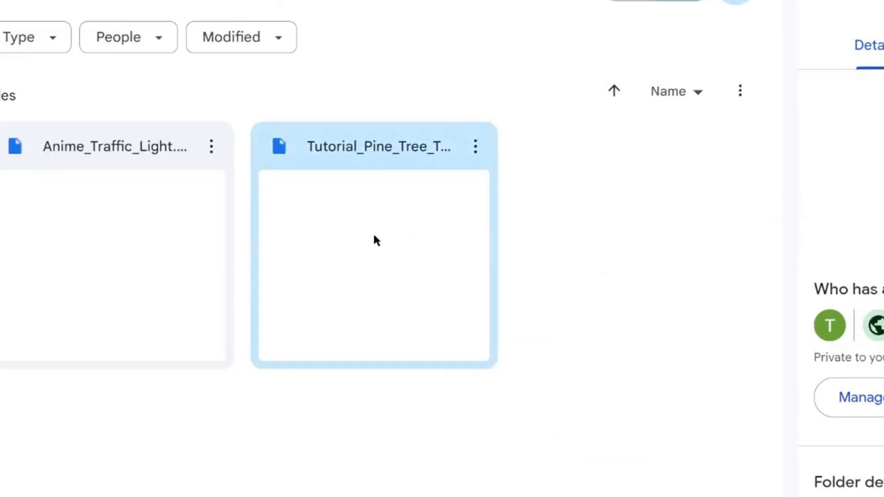
{"action": "double_click", "coordinate": [377, 240]}
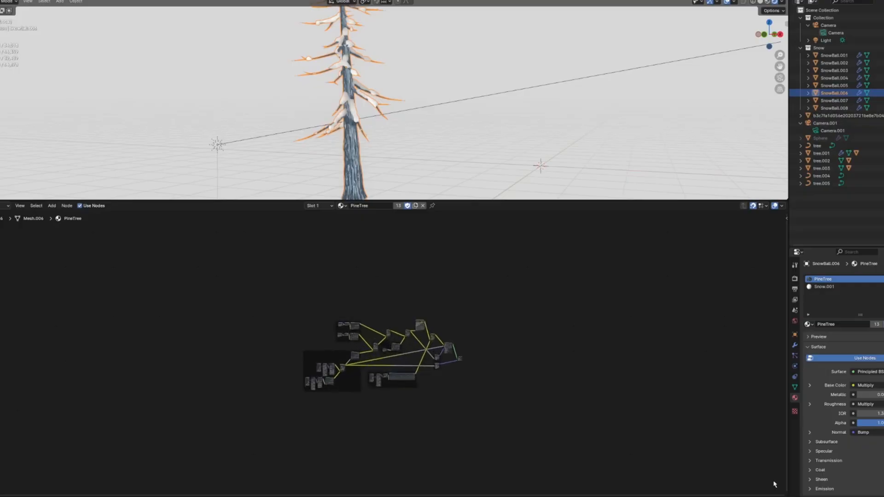
{"action": "scroll", "coordinate": [773, 483], "scroll_direction": "up", "scroll_amount": 5}
{"action": "scroll", "coordinate": [774, 484], "scroll_direction": "up", "scroll_amount": 3}
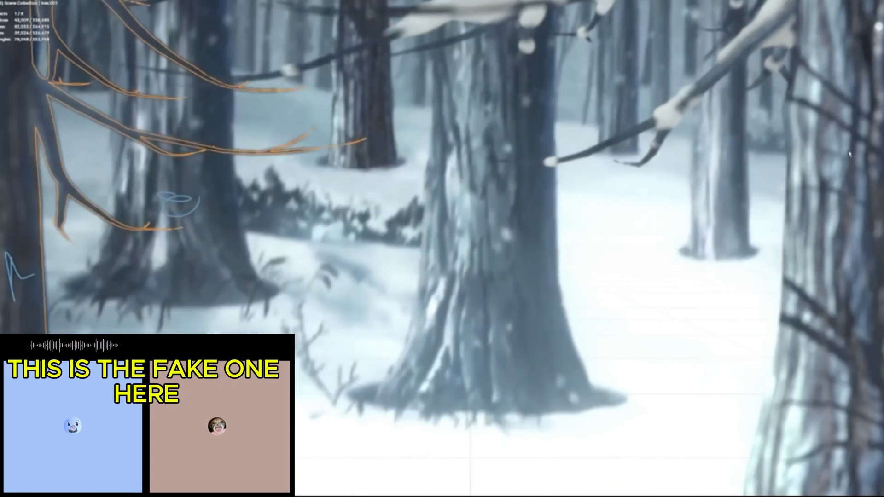
{"action": "left_click", "coordinate": [849, 153]}
{"action": "key", "text": "g"}
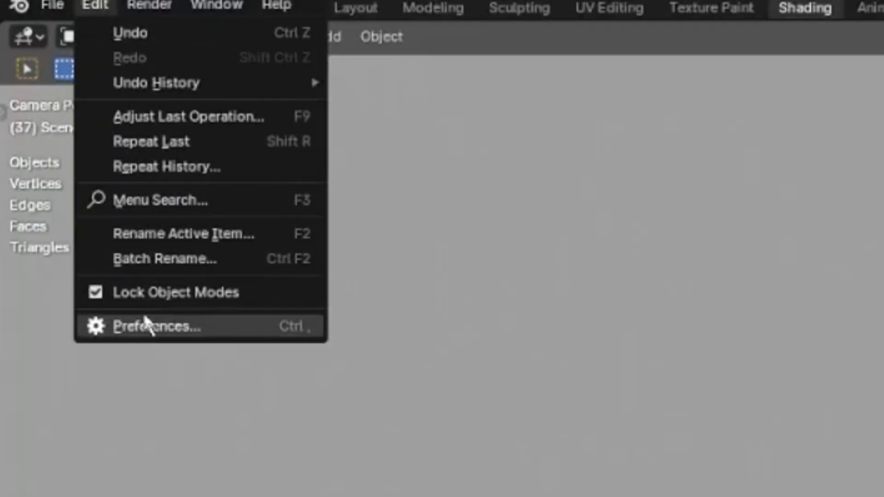
Enable the Add Curve: Sapling Tree Gen add-on in Blender's preferences.
{"action": "left_click", "coordinate": [146, 325]}
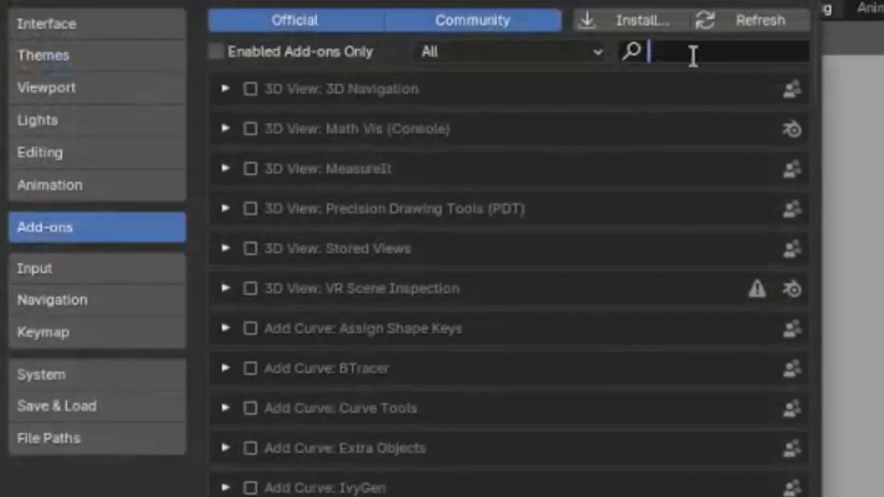
{"action": "type", "text": "tree"}
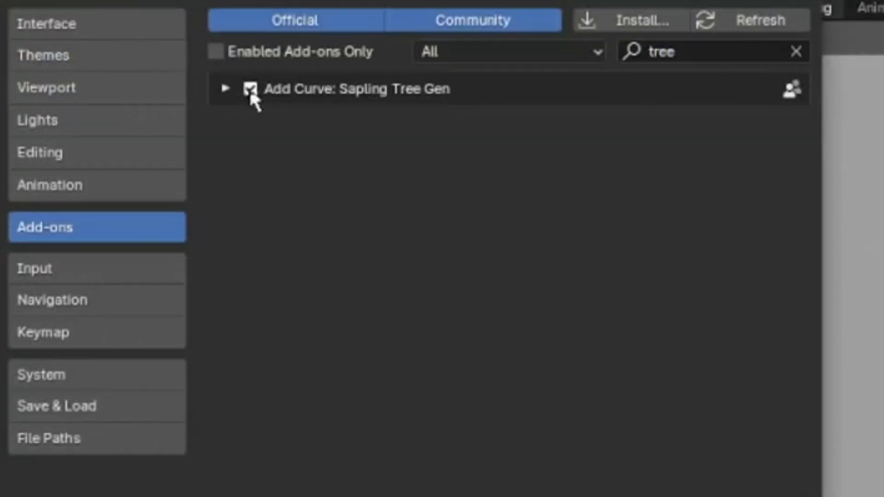
{"action": "left_click", "coordinate": [250, 89]}
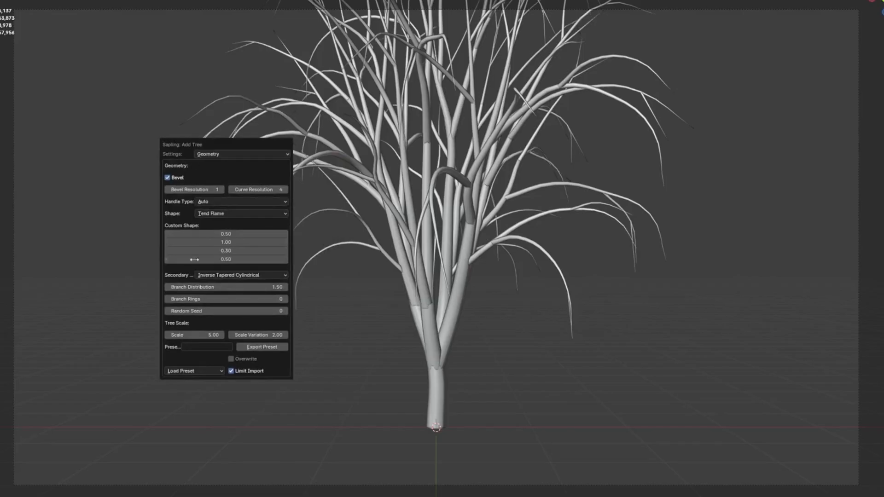
Load the douglas_fir preset for the sapling tree and set its scale and scale variation to 2.
{"action": "left_click", "coordinate": [195, 372]}
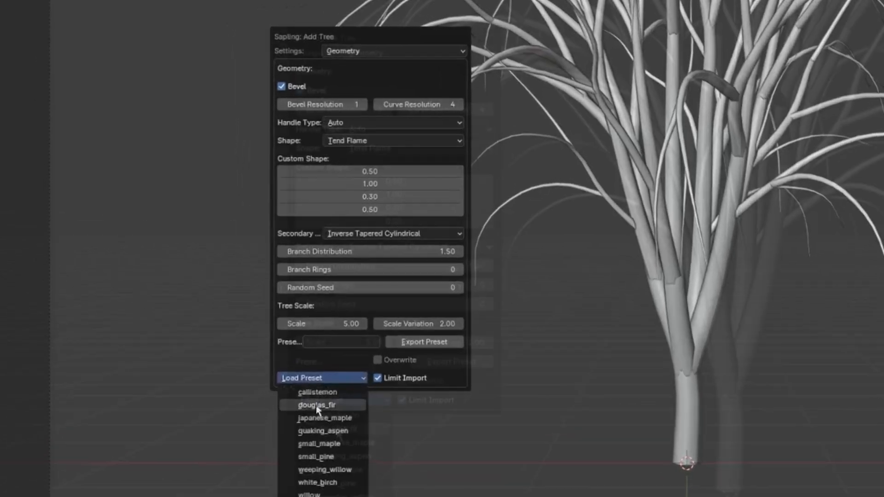
{"action": "left_click", "coordinate": [317, 405]}
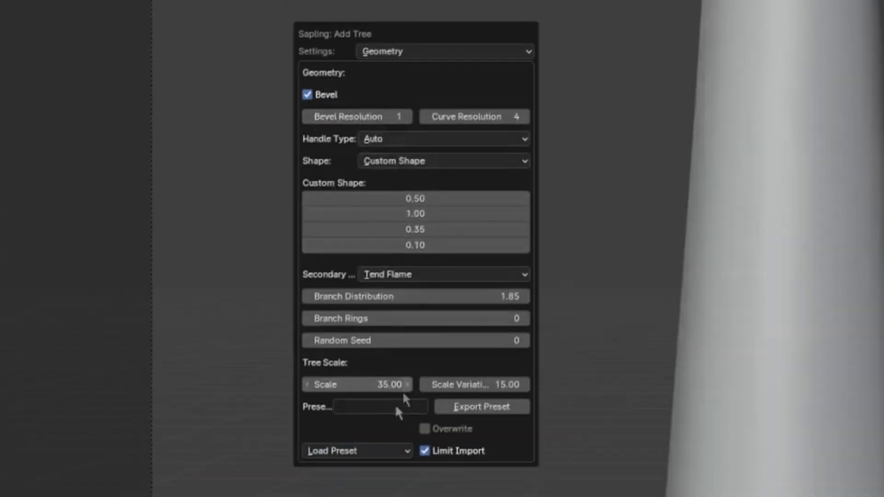
{"action": "left_click", "coordinate": [369, 388]}
{"action": "type", "text": "2"}
{"action": "key", "text": "Return"}
{"action": "type", "text": "2"}
{"action": "key", "text": "Return"}
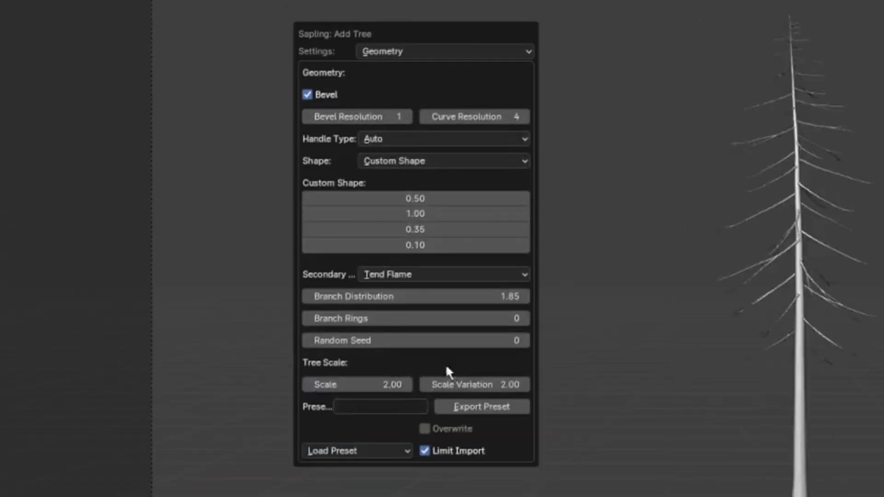
Set the tree's bevel resolution to 4 and lower the branch radius ratio to thicken the branches.
{"action": "left_click", "coordinate": [407, 117]}
{"action": "left_click", "coordinate": [407, 117]}
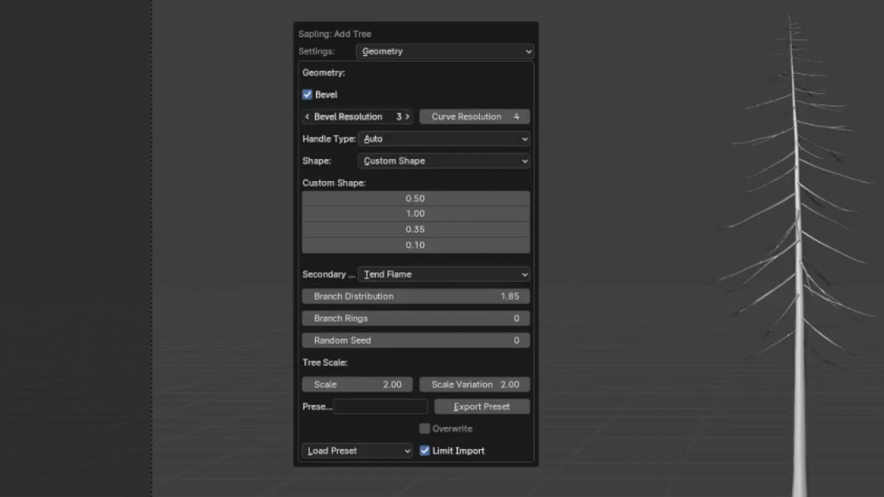
{"action": "left_click", "coordinate": [407, 117]}
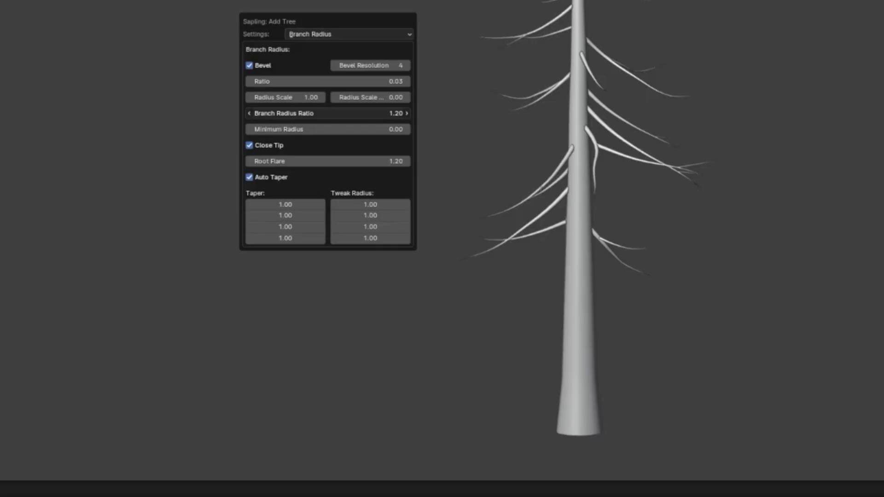
{"action": "left_click_drag", "start_coordinate": [328, 113], "coordinate": [319, 113]}
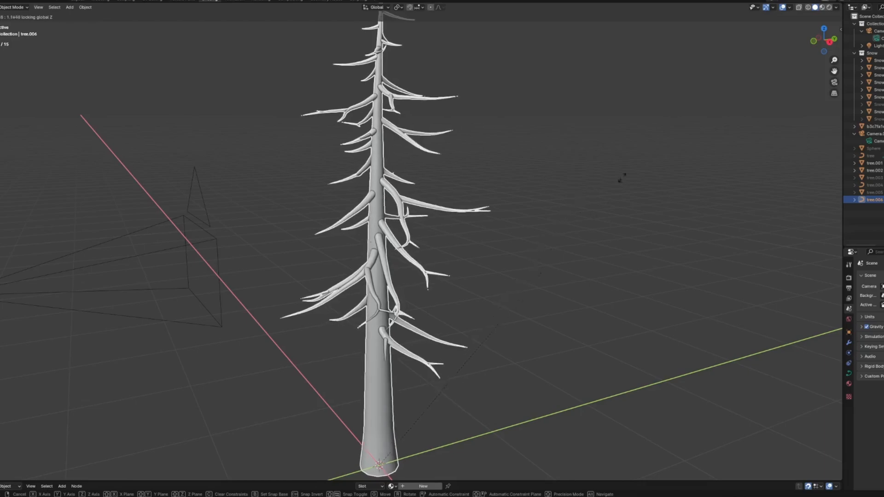
Scale the tree wider on every axis except Z and convert it from a curve to a mesh.
{"action": "left_click", "coordinate": [659, 164]}
{"action": "right_click", "coordinate": [490, 265]}
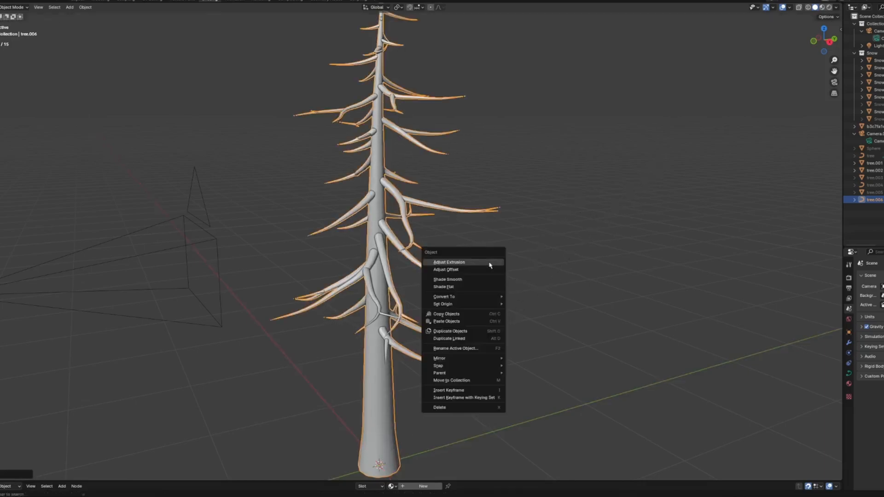
{"action": "mouse_move", "coordinate": [480, 300]}
{"action": "left_click", "coordinate": [517, 304]}
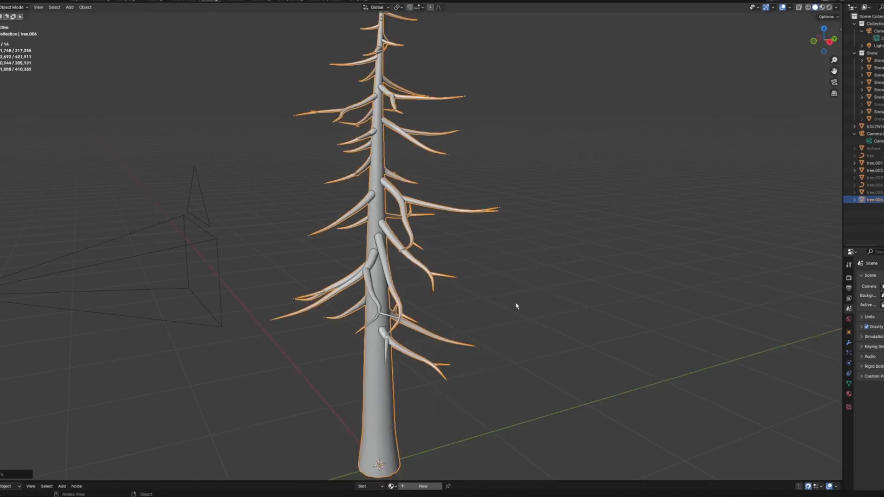
Apply Shade Smooth by Angle to the tree mesh.
{"action": "right_click", "coordinate": [460, 254]}
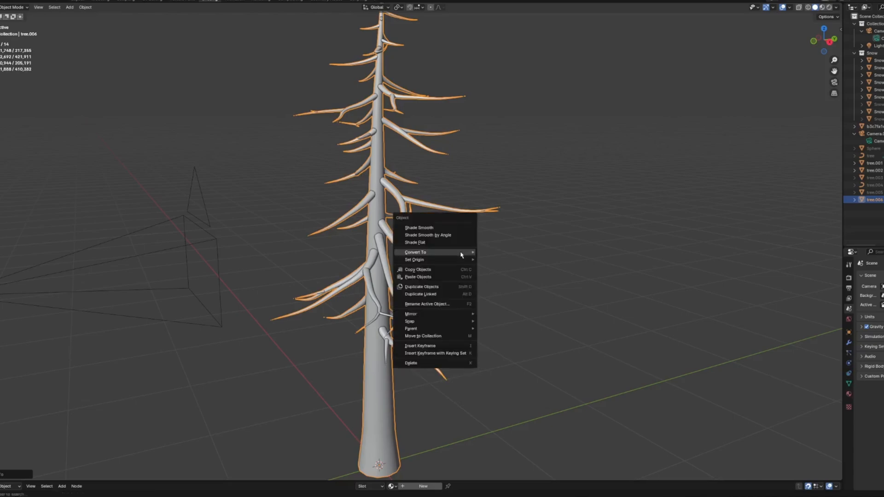
{"action": "left_click", "coordinate": [461, 236]}
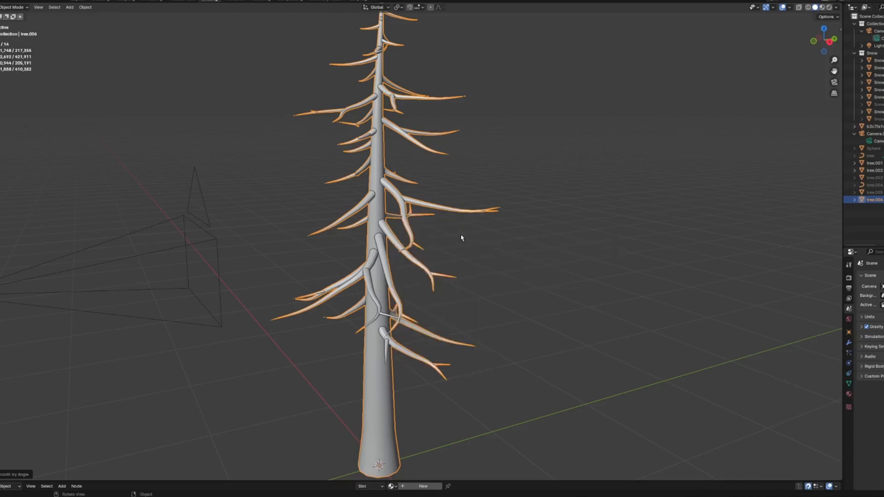
Select an edge loop around the lower trunk in edit mode and shift it with proportional editing.
{"action": "key", "text": "Tab"}
{"action": "key", "text": "2"}
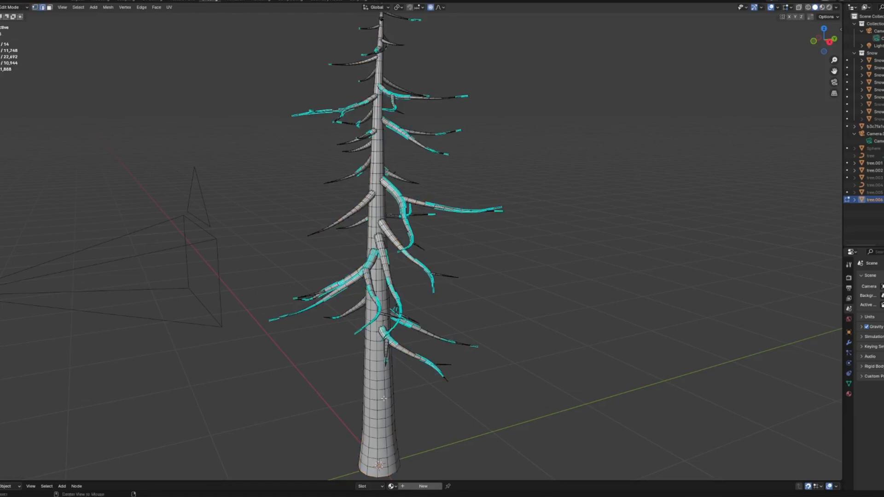
{"action": "left_click", "coordinate": [386, 399], "text": "alt"}
{"action": "middle_click_drag", "start_coordinate": [437, 343], "coordinate": [479, 277]}
{"action": "scroll", "coordinate": [477, 275], "scroll_direction": "up", "scroll_amount": 2}
{"action": "key", "text": "g"}
{"action": "left_click", "coordinate": [477, 271]}
Scale up a mid-trunk edge loop and the trunk's base loop with proportional editing to make the trunk irregular.
{"action": "left_click", "coordinate": [398, 235], "text": "alt"}
{"action": "key", "text": "s"}
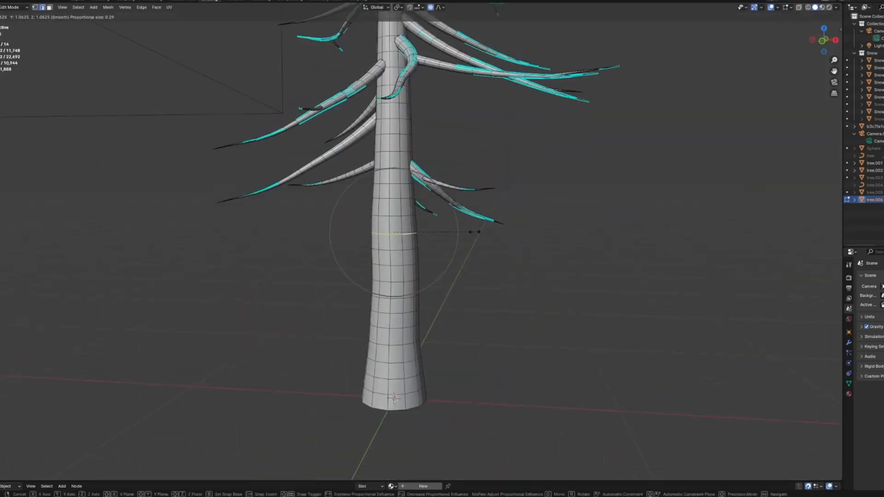
{"action": "left_click", "coordinate": [479, 233]}
{"action": "left_click", "coordinate": [398, 410], "text": "alt"}
{"action": "key", "text": "s"}
{"action": "left_click", "coordinate": [475, 382]}
Move the end of the lowest branch upward with proportional editing and return to object mode.
{"action": "left_click", "coordinate": [490, 218], "text": "alt"}
{"action": "key", "text": "g"}
{"action": "left_click", "coordinate": [481, 194]}
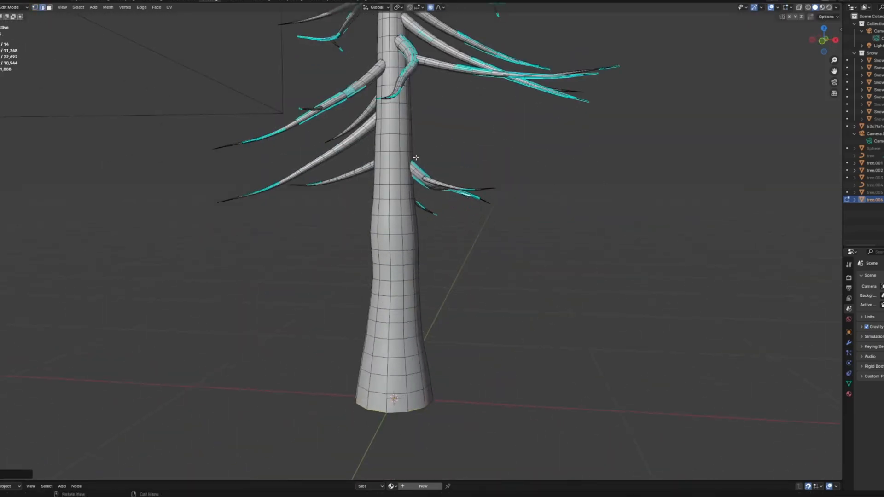
{"action": "key", "text": "Tab"}
{"action": "scroll", "coordinate": [504, 203], "scroll_direction": "down", "scroll_amount": 5}
{"action": "middle_click_drag", "start_coordinate": [507, 183], "coordinate": [504, 219], "text": "shift"}
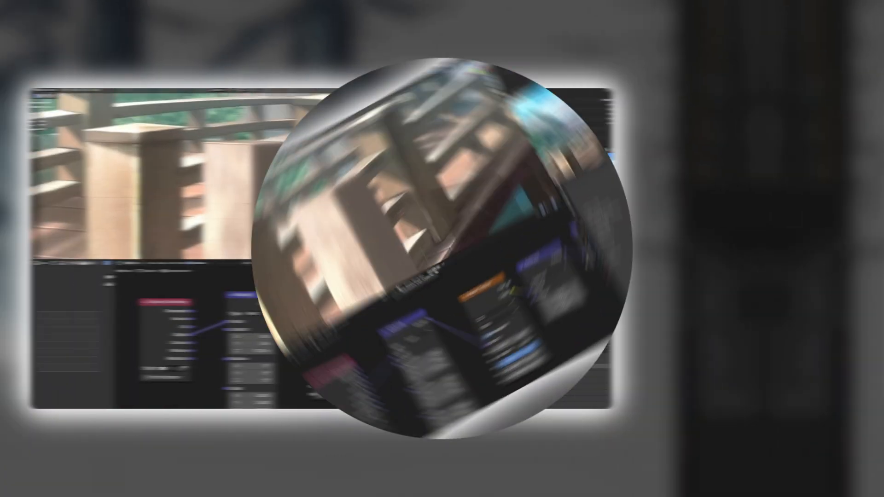
{"action": "scroll", "coordinate": [501, 299], "scroll_direction": "down", "scroll_amount": 5}
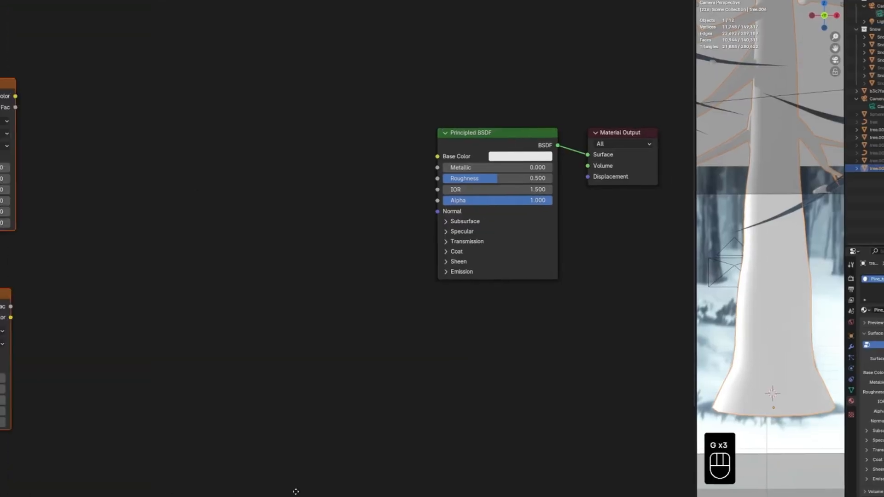
Combine the Wave Texture and Noise Texture nodes through a Mix node using Node Wrangler.
{"action": "left_click", "coordinate": [555, 487]}
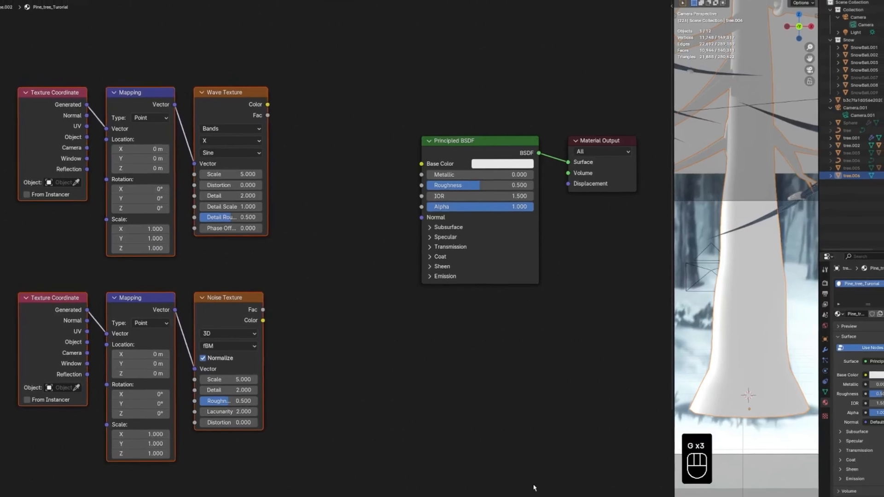
{"action": "left_click", "coordinate": [554, 487]}
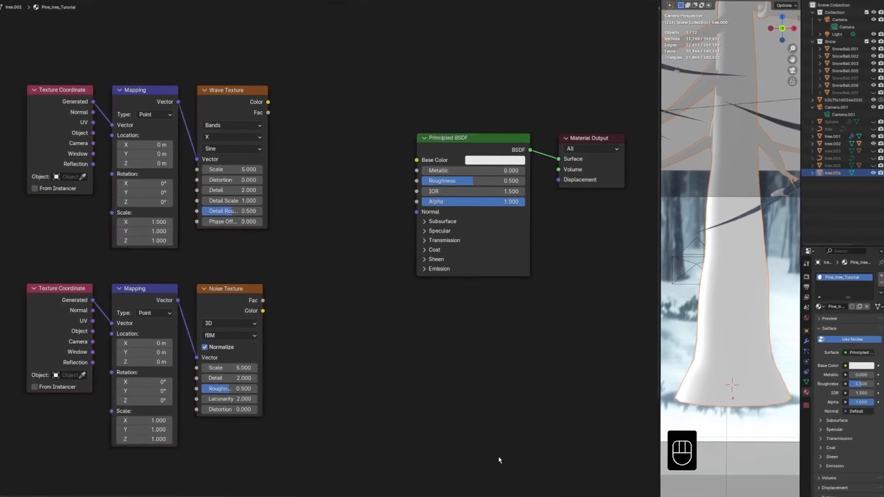
{"action": "right_click_drag", "start_coordinate": [243, 304], "coordinate": [243, 213], "text": "ctrl+shift"}
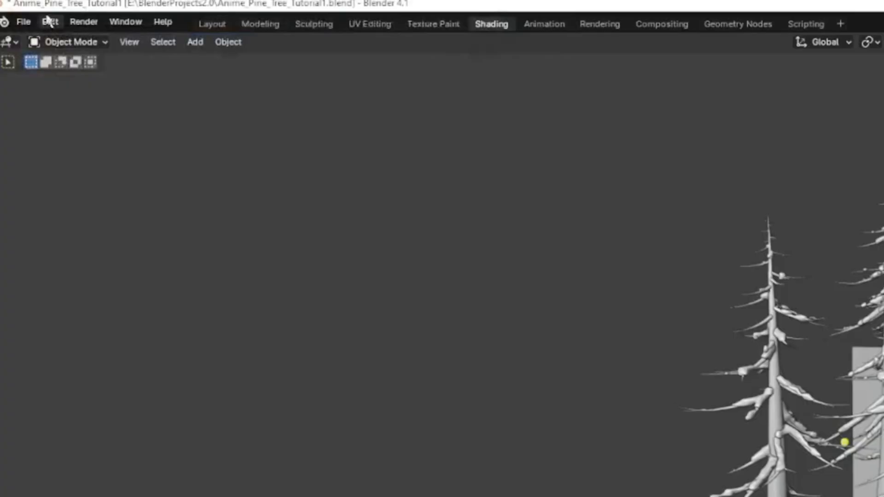
Open the application preferences.
{"action": "left_click", "coordinate": [52, 22]}
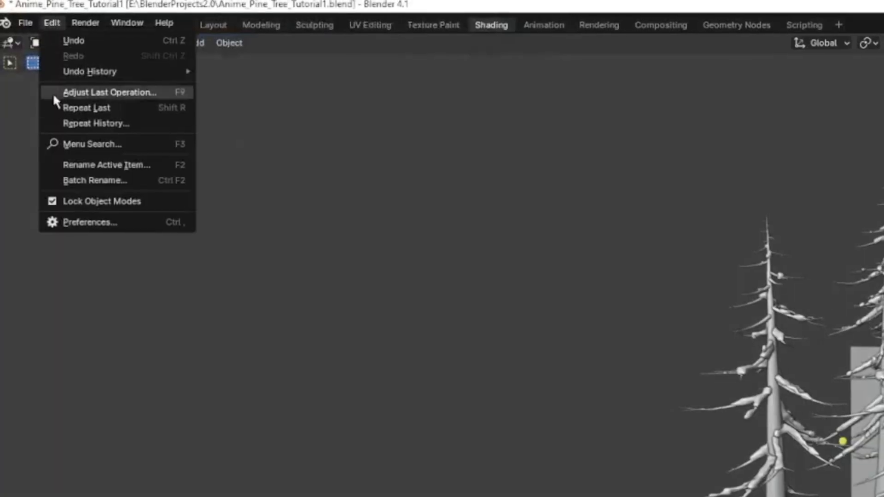
{"action": "left_click", "coordinate": [70, 215]}
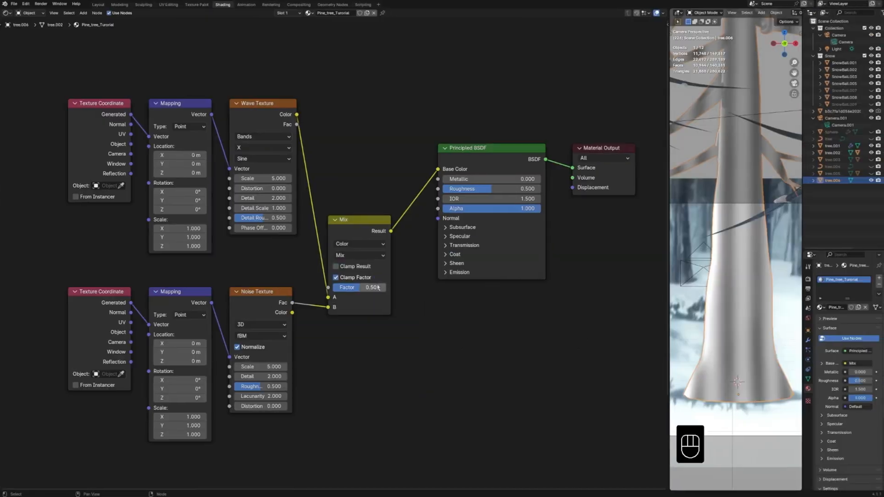
Change the Mix node to Multiply with a factor of 1.000 and shift the downstream nodes away from the textures.
{"action": "left_click", "coordinate": [364, 255]}
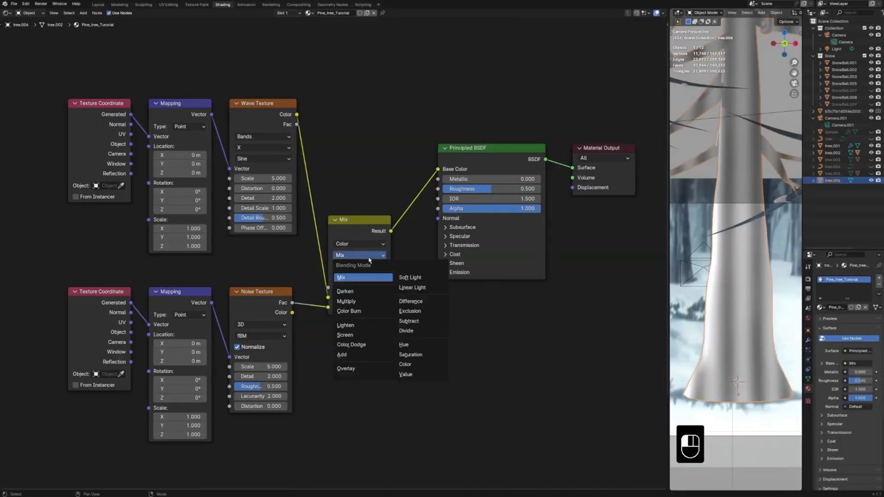
{"action": "left_click", "coordinate": [367, 301]}
{"action": "left_click_drag", "start_coordinate": [360, 287], "coordinate": [389, 288]}
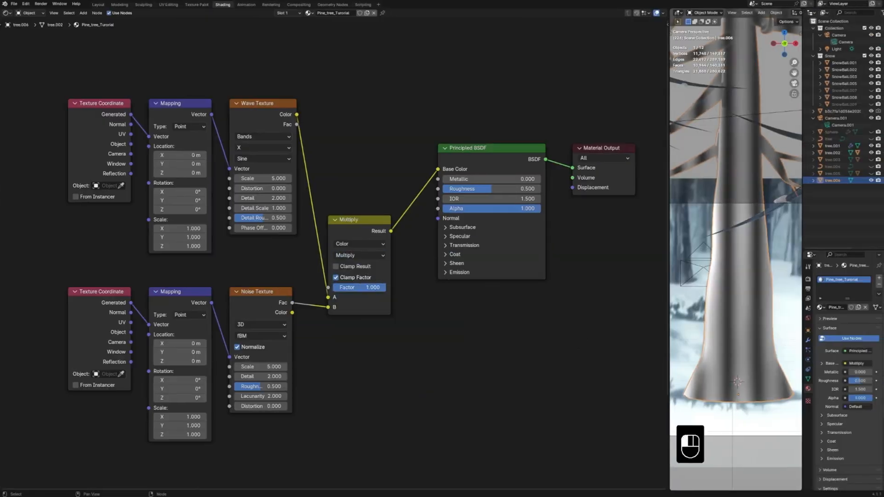
{"action": "key", "text": "g"}
{"action": "left_click", "coordinate": [399, 240]}
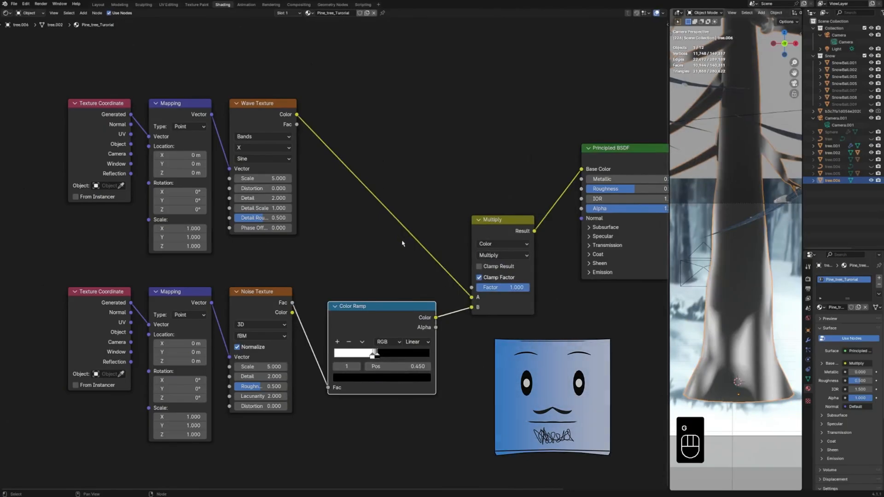
Set the wave mapping's Z rotation to 90°, noise scale to 27 and its mapping X scale to 0.4, and feed UV coordinates into the wave mapping.
{"action": "key", "text": "Home"}
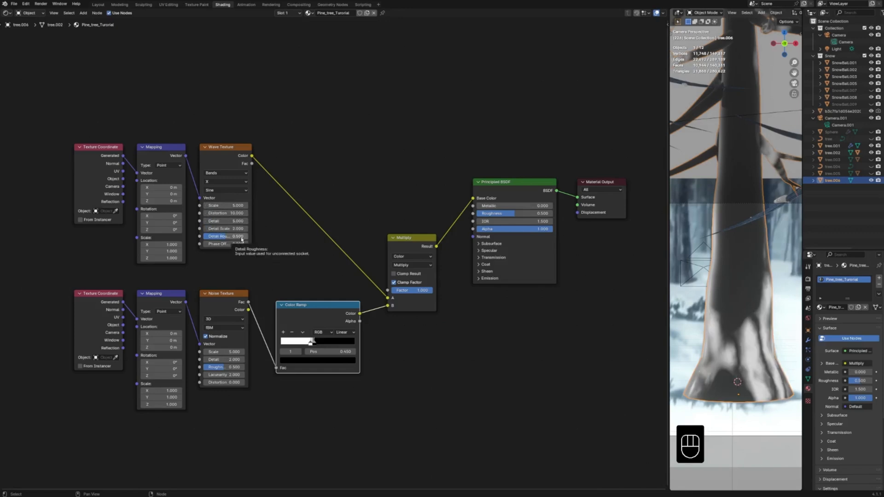
{"action": "key", "text": "Return"}
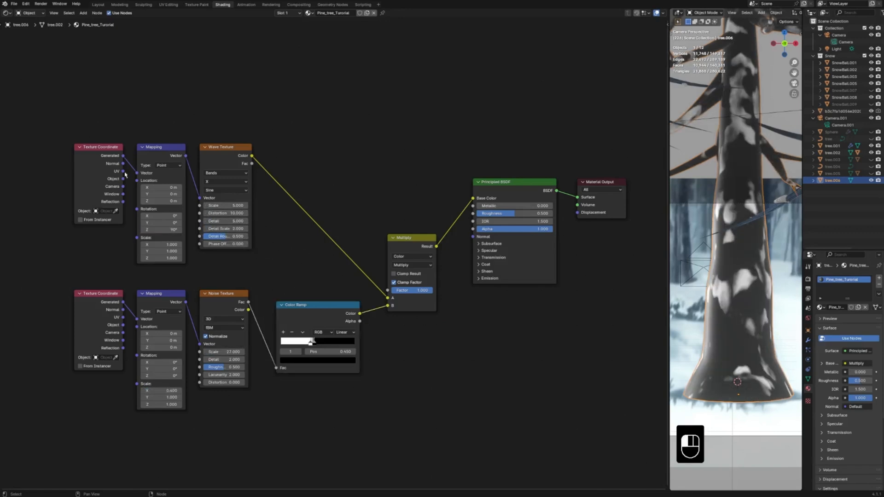
{"action": "left_click_drag", "start_coordinate": [136, 174], "coordinate": [137, 173]}
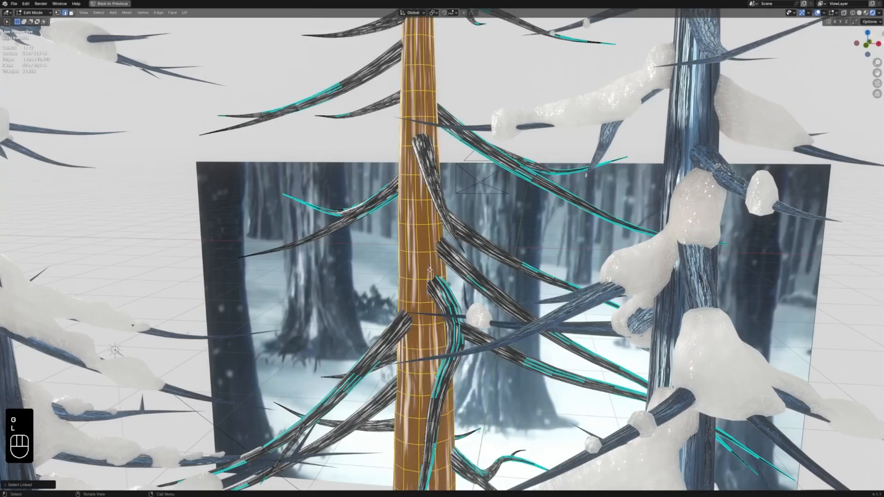
{"action": "key", "text": "l"}
{"action": "key", "text": "g"}
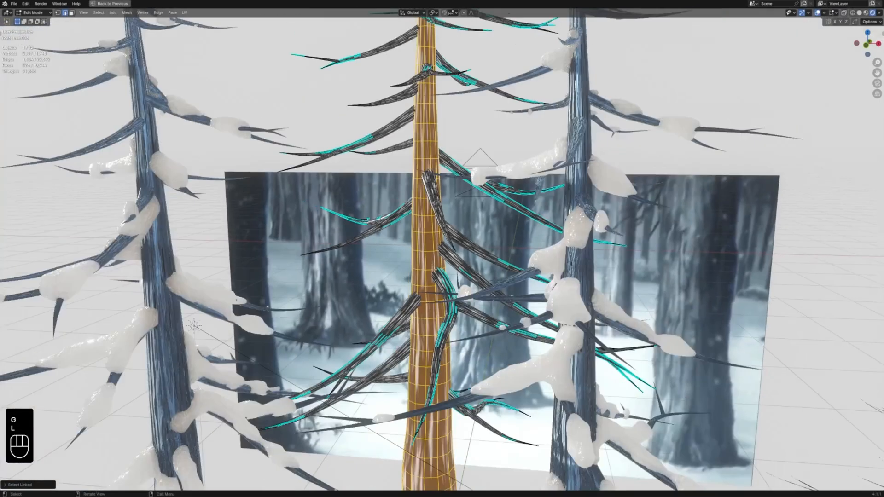
{"action": "right_click", "coordinate": [465, 299]}
{"action": "key", "text": "Tab"}
{"action": "mouse_move", "coordinate": [465, 298]}
{"action": "middle_mouse_down"}
{"action": "mouse_move", "coordinate": [617, 334]}
{"action": "mouse_move", "coordinate": [651, 329]}
{"action": "mouse_move", "coordinate": [606, 288]}
{"action": "middle_mouse_up"}
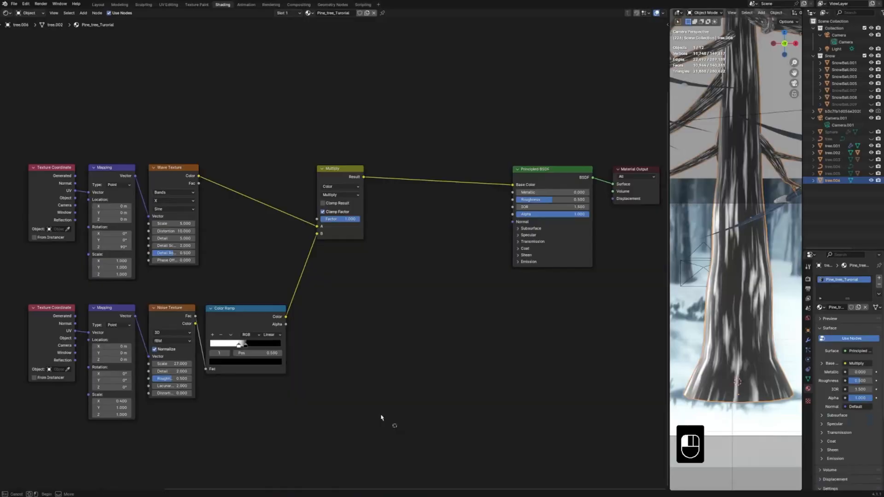
Join the wave, noise and Multiply nodes in a frame and place a Color Ramp between the Multiply and Principled BSDF.
{"action": "left_click_drag", "start_coordinate": [397, 427], "coordinate": [32, 188]}
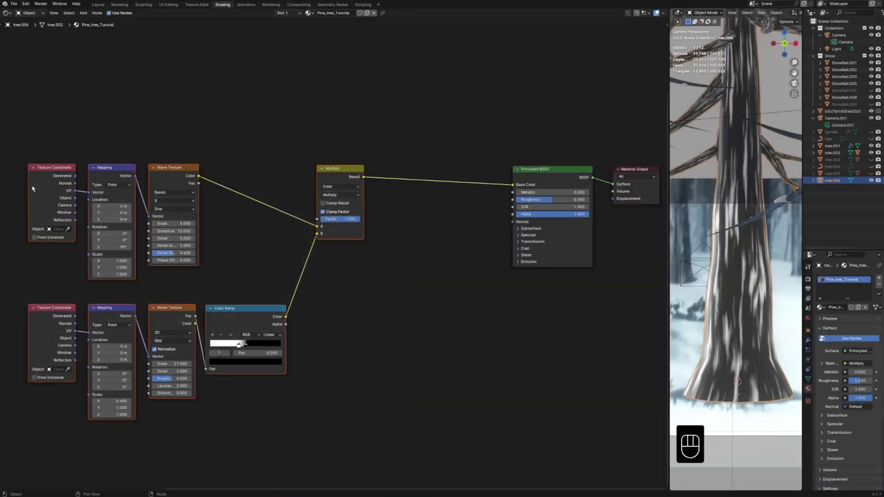
{"action": "key", "text": "ctrl+j"}
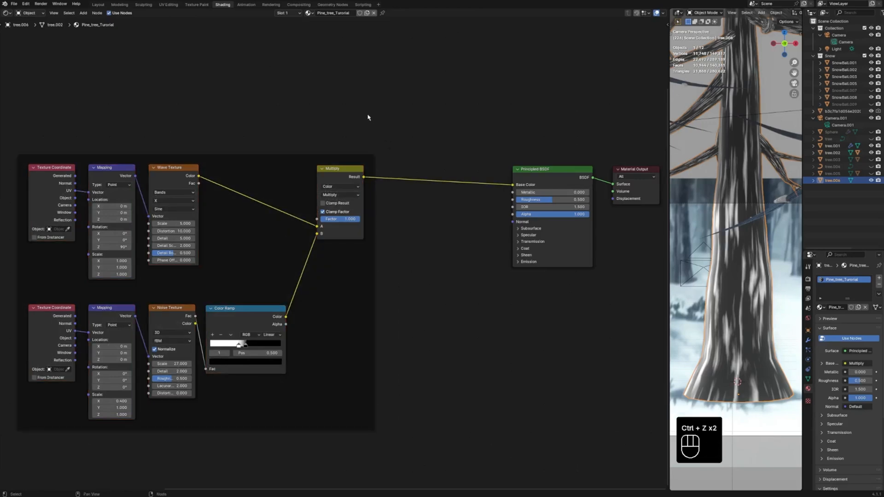
{"action": "key", "text": "g"}
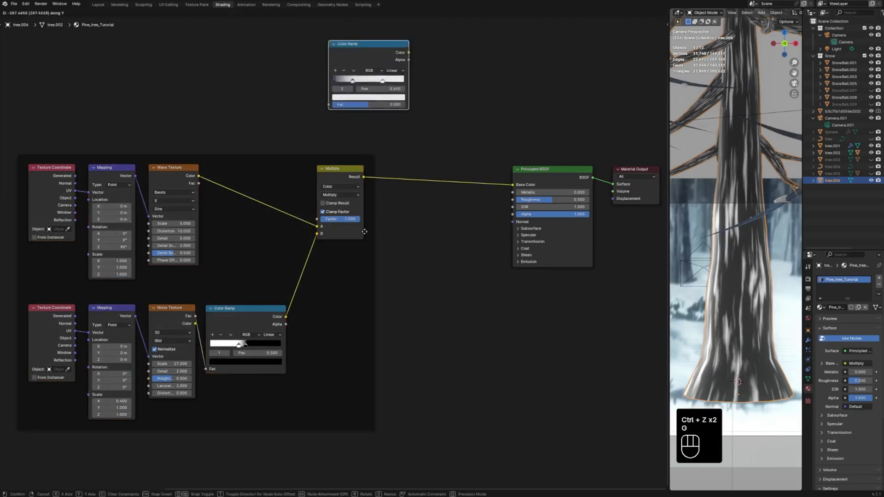
{"action": "left_click", "coordinate": [364, 363]}
{"action": "middle_click_drag", "start_coordinate": [513, 328], "coordinate": [510, 383]}
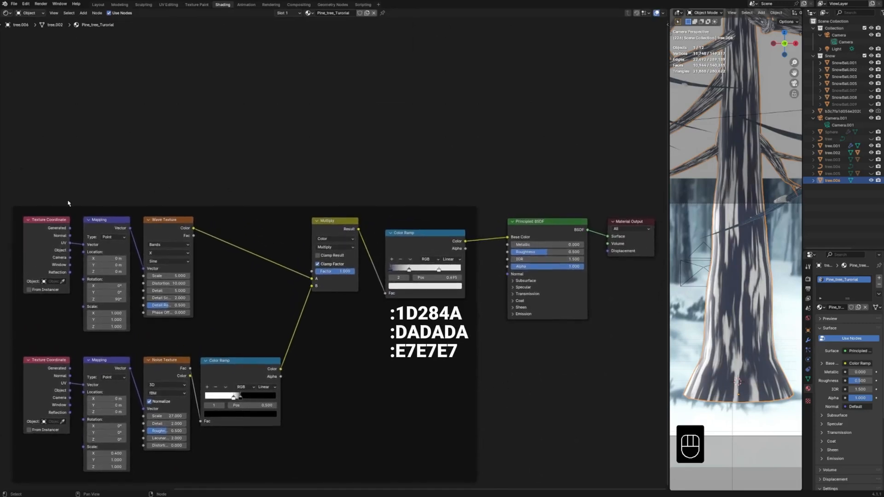
Arrange the two Diffuse BSDF, Shader to RGB and Color Ramp chains above the framed bark texture nodes.
{"action": "key", "text": "g"}
{"action": "key", "text": "g"}
{"action": "key", "text": "g"}
{"action": "key", "text": "g"}
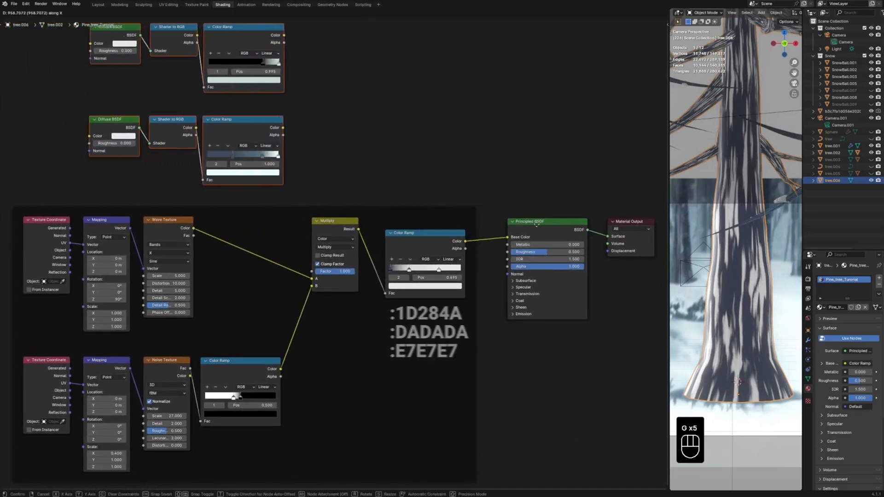
{"action": "left_click", "coordinate": [566, 227]}
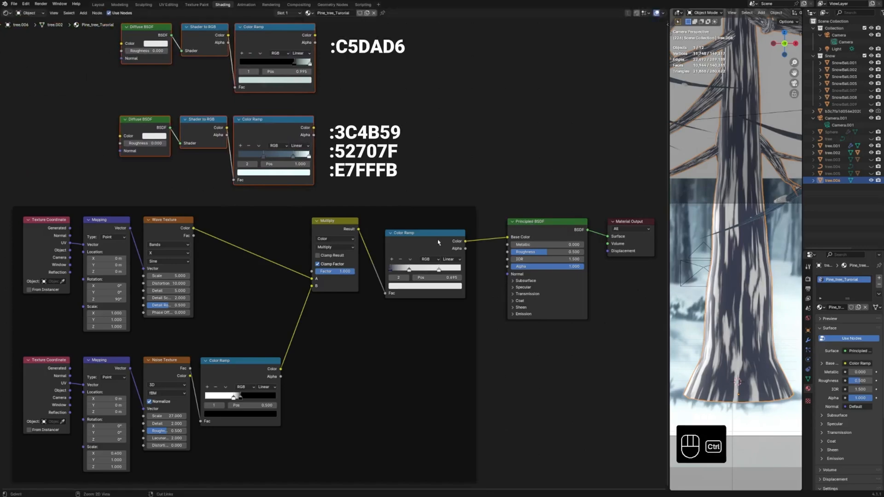
Mix the bark Color Ramp with the lower Diffuse chain's Color Ramp using Multiply at factor 1.000, and reposition the Mix node.
{"action": "right_click_drag", "start_coordinate": [438, 242], "coordinate": [277, 152], "text": "ctrl+shift"}
{"action": "scroll", "coordinate": [507, 207], "scroll_direction": "down", "scroll_amount": 1}
{"action": "left_click", "coordinate": [482, 196]}
{"action": "left_click", "coordinate": [497, 222]}
{"action": "left_click", "coordinate": [493, 256]}
{"action": "key", "text": "g"}
{"action": "left_click", "coordinate": [516, 104]}
{"action": "middle_click_drag", "start_coordinate": [515, 105], "coordinate": [484, 212]}
Mix the upper Diffuse chain's Color Ramp with the new Multiply result using Lighten at factor 1.000.
{"action": "right_click_drag", "start_coordinate": [272, 161], "coordinate": [449, 219], "text": "ctrl+shift"}
{"action": "left_click", "coordinate": [503, 198]}
{"action": "left_click", "coordinate": [519, 223]}
{"action": "left_click", "coordinate": [518, 277]}
{"action": "left_click_drag", "start_coordinate": [520, 200], "coordinate": [506, 143]}
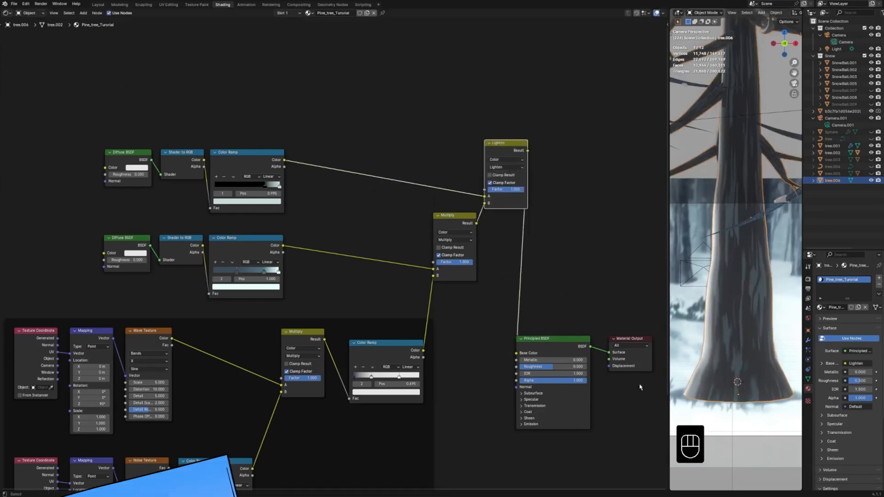
Move the Principled BSDF and Material Output farther from the Lighten node to free up space.
{"action": "left_click_drag", "start_coordinate": [642, 402], "coordinate": [546, 329]}
{"action": "key", "text": "g"}
{"action": "left_click", "coordinate": [610, 250]}
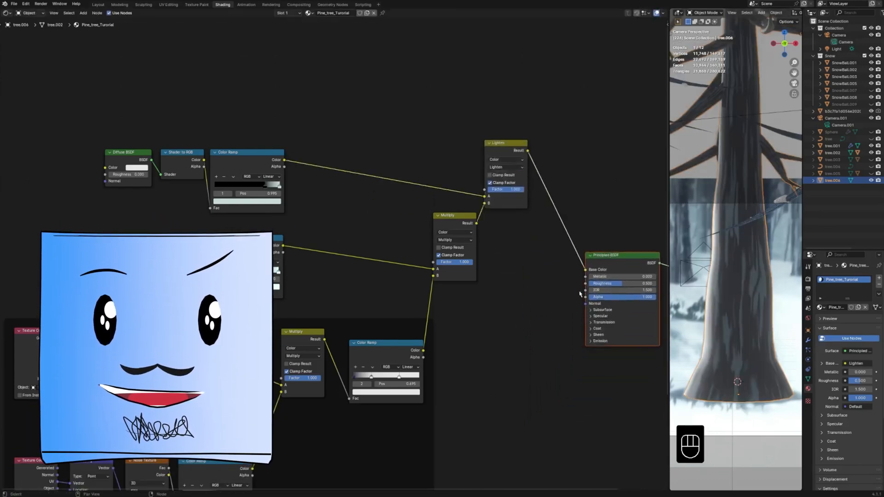
Preview the Multiply node's output and the Lighten node's output on the tree.
{"action": "left_click", "coordinate": [456, 225], "text": "ctrl+shift"}
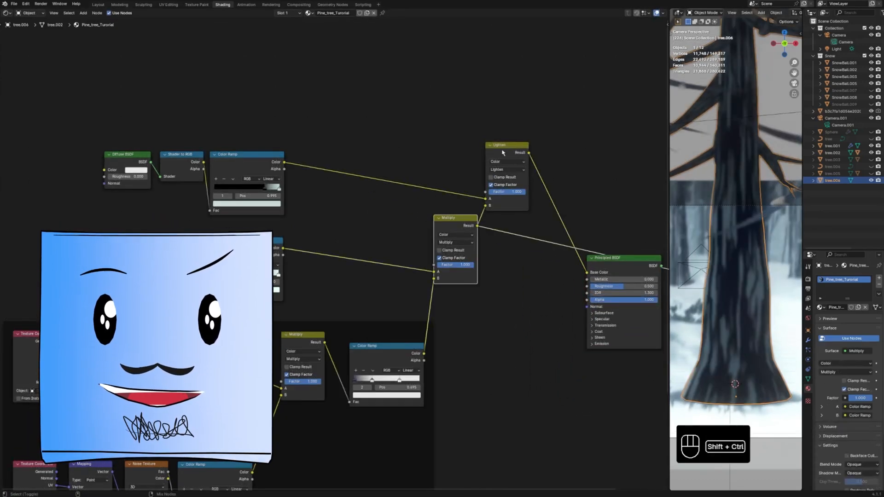
{"action": "left_click", "coordinate": [503, 153], "text": "ctrl+shift"}
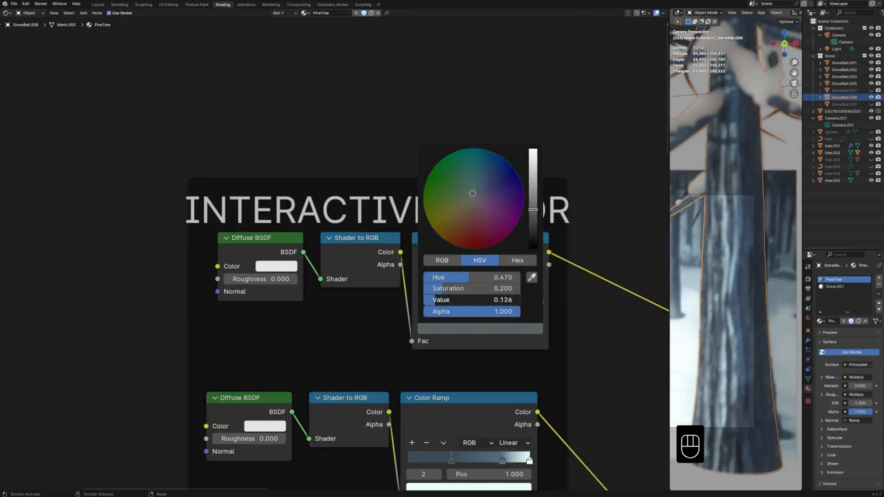
Brighten the upper Color Ramp's stop in the PineTree material by raising its colour Value.
{"action": "left_click_drag", "start_coordinate": [435, 301], "coordinate": [496, 300]}
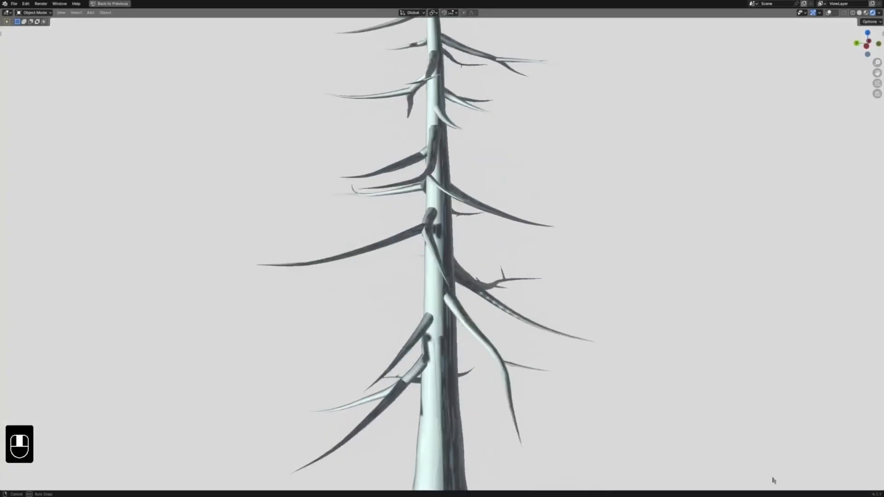
{"action": "mouse_move", "coordinate": [771, 480]}
{"action": "middle_mouse_down"}
{"action": "mouse_move", "coordinate": [476, 480]}
{"action": "mouse_move", "coordinate": [819, 464]}
{"action": "middle_mouse_up"}
Position the Bump and Displacement nodes, feeding the bark Multiply into Roughness and the Bump into the Principled BSDF's Normal.
{"action": "key", "text": "g"}
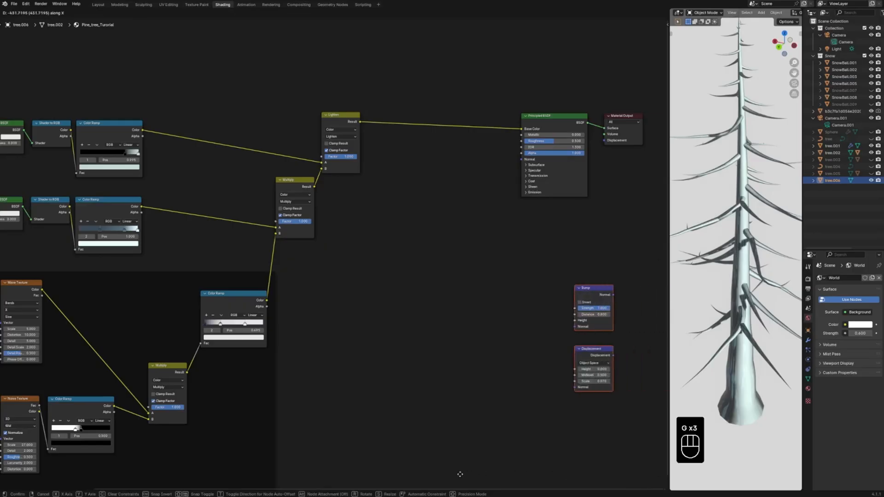
{"action": "left_click", "coordinate": [336, 475]}
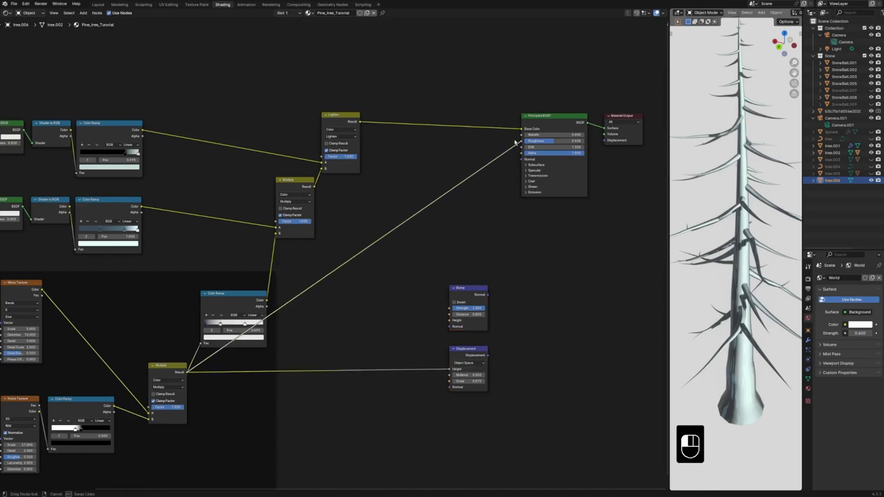
{"action": "left_click_drag", "start_coordinate": [515, 142], "coordinate": [521, 140]}
{"action": "key", "text": "ctrl+z"}
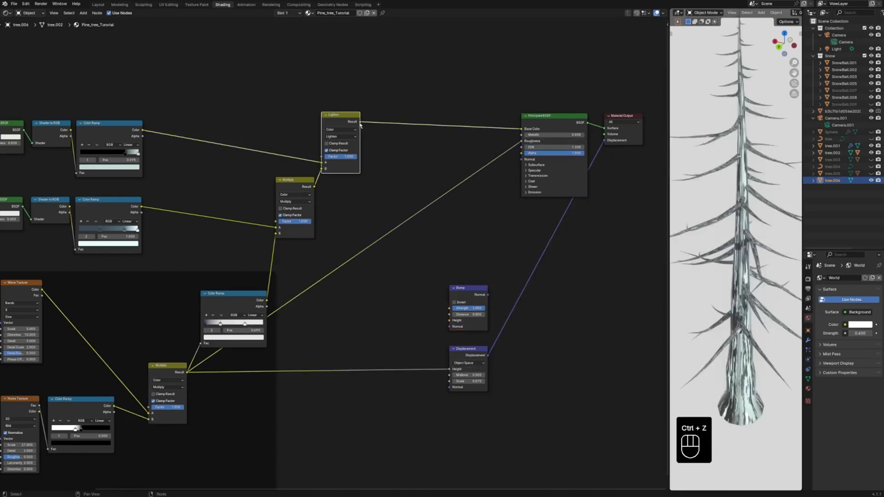
{"action": "left_click_drag", "start_coordinate": [500, 261], "coordinate": [523, 161]}
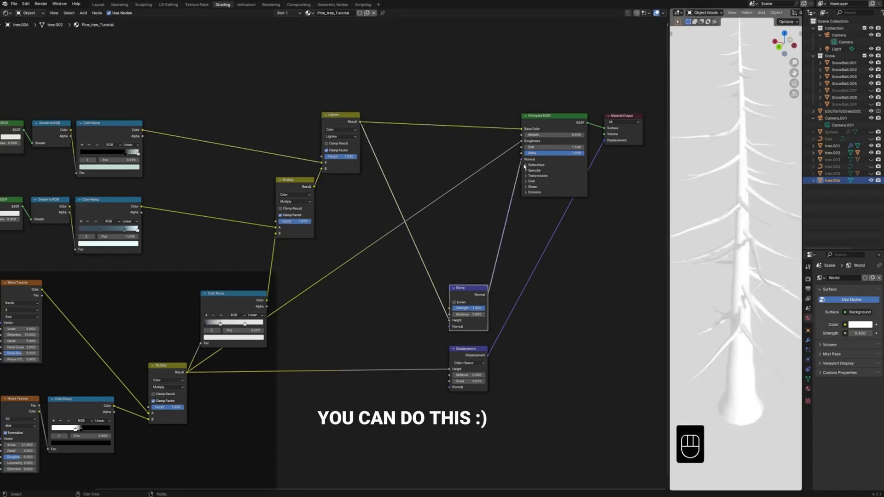
{"action": "key", "text": "r"}
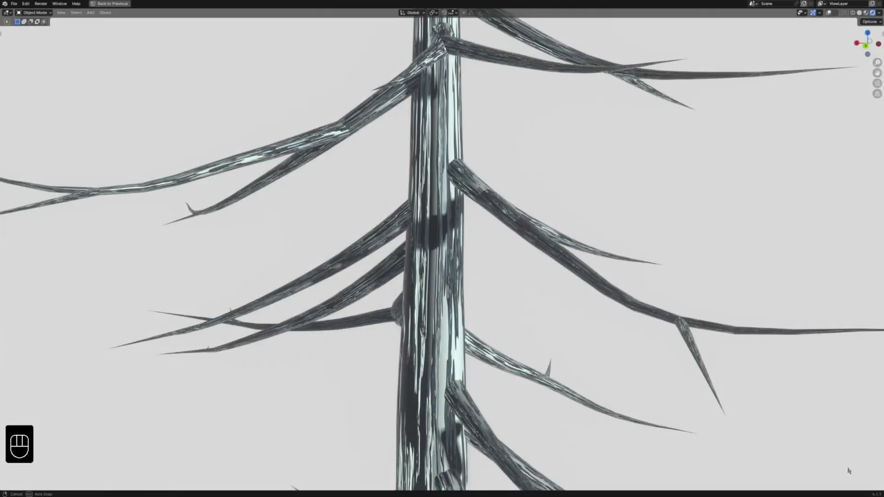
{"action": "middle_click_drag", "start_coordinate": [849, 471], "coordinate": [713, 466]}
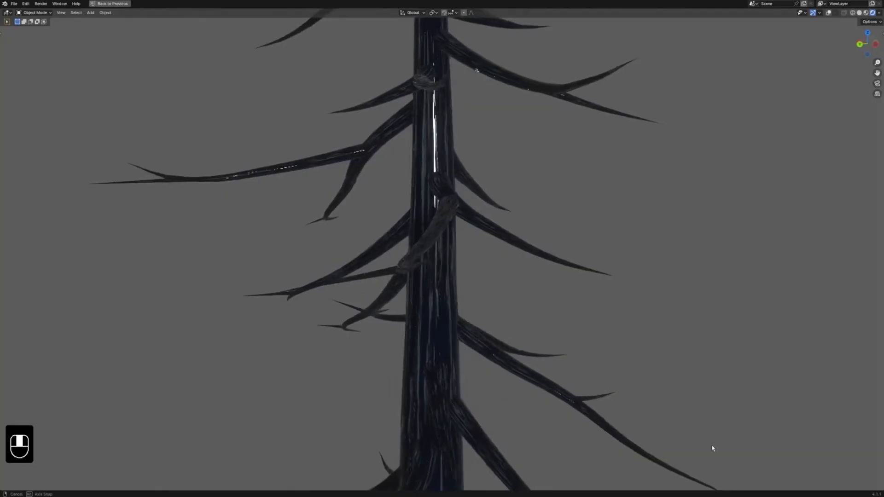
{"action": "middle_click_drag", "start_coordinate": [712, 446], "coordinate": [640, 449]}
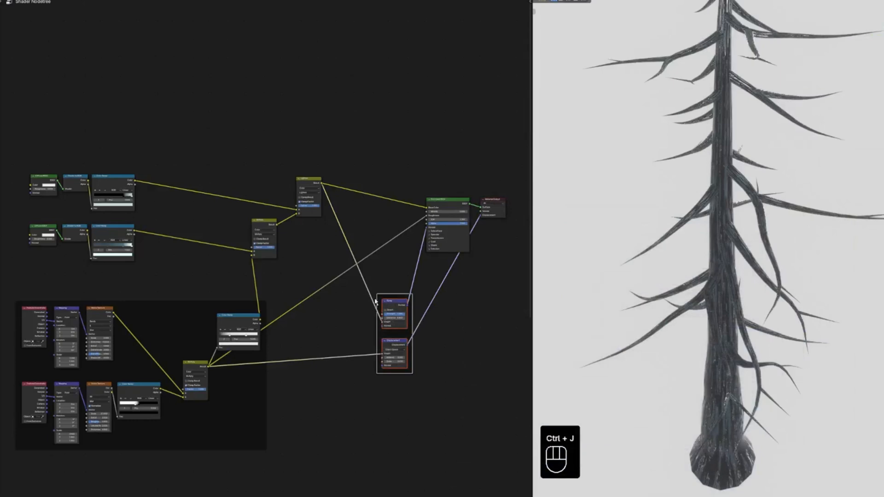
Join the two Diffuse BSDF shading chains in one frame.
{"action": "left_click_drag", "start_coordinate": [152, 261], "coordinate": [23, 172]}
{"action": "key", "text": "ctrl+j"}
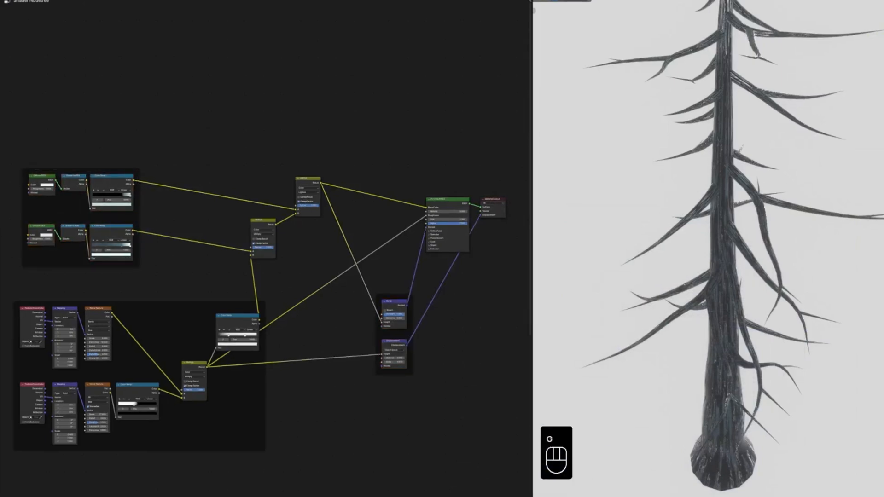
{"action": "key", "text": "g"}
Preview the spherical Gradient Texture's Color Ramp and the Fresnel Color Ramp on the tree.
{"action": "scroll", "coordinate": [503, 483], "scroll_direction": "up", "scroll_amount": 3}
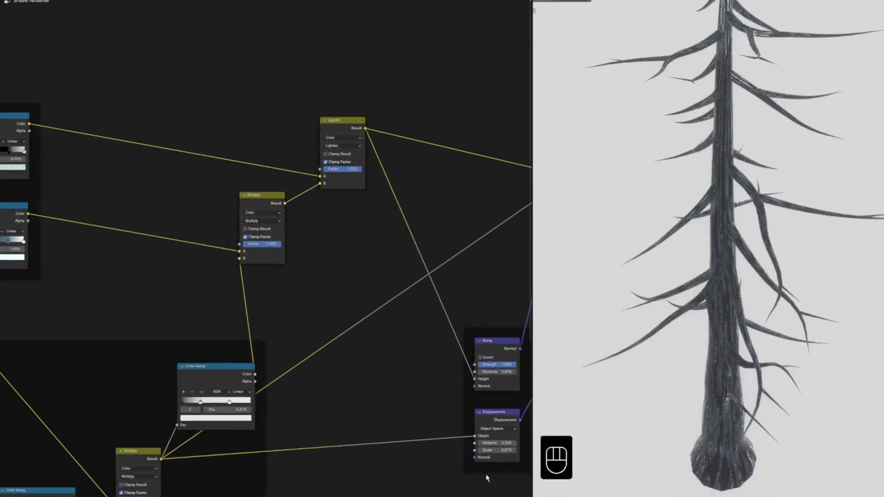
{"action": "middle_click_drag", "start_coordinate": [487, 478], "coordinate": [266, 173]}
{"action": "left_click", "coordinate": [368, 217], "text": "ctrl+shift"}
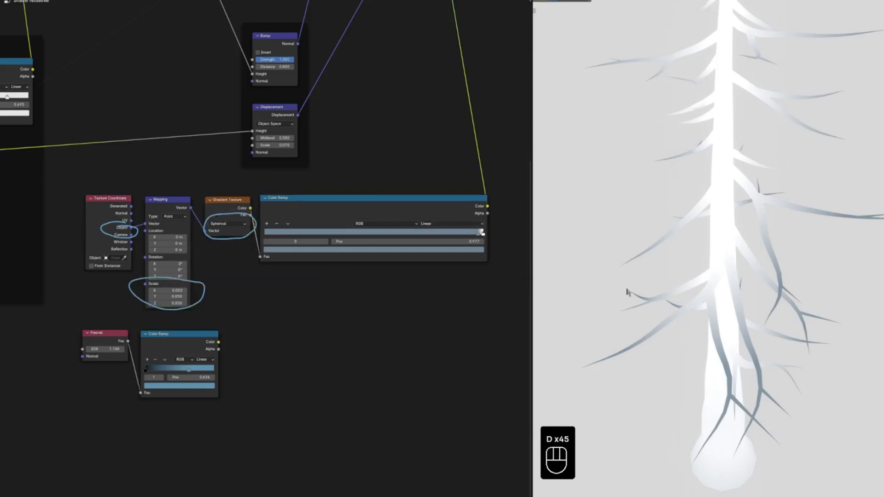
{"action": "left_click", "coordinate": [178, 348], "text": "ctrl+shift"}
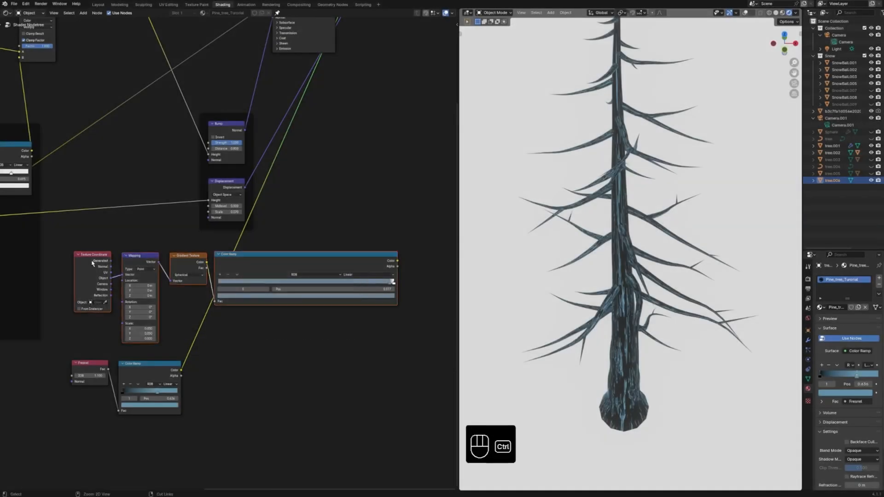
Frame the gradient and Fresnel chains separately and mix the Fresnel Color Ramp with the Lighten result using Add.
{"action": "key", "text": "ctrl+z"}
{"action": "left_click_drag", "start_coordinate": [159, 338], "coordinate": [247, 293]}
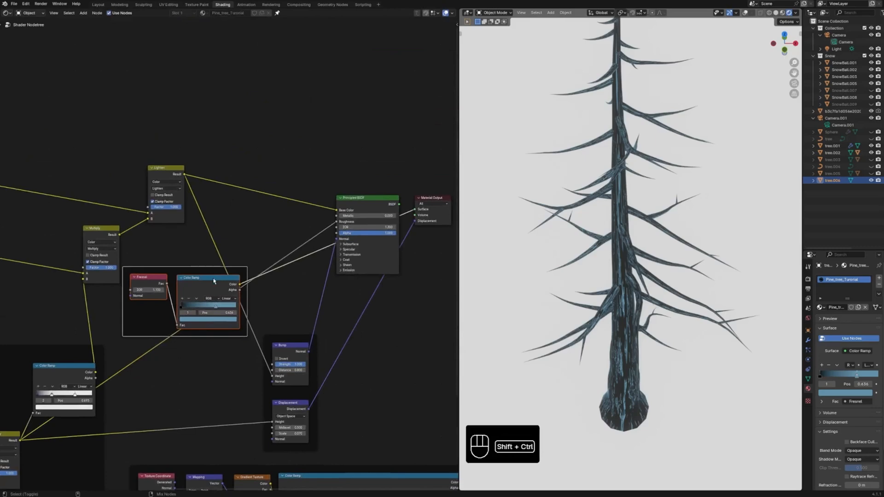
{"action": "right_click_drag", "start_coordinate": [210, 299], "coordinate": [278, 395], "text": "ctrl+shift"}
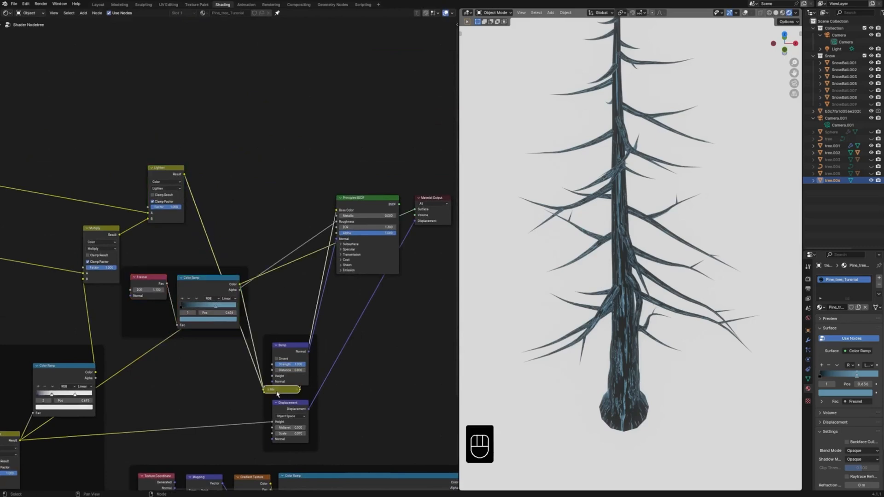
{"action": "left_click", "coordinate": [279, 303]}
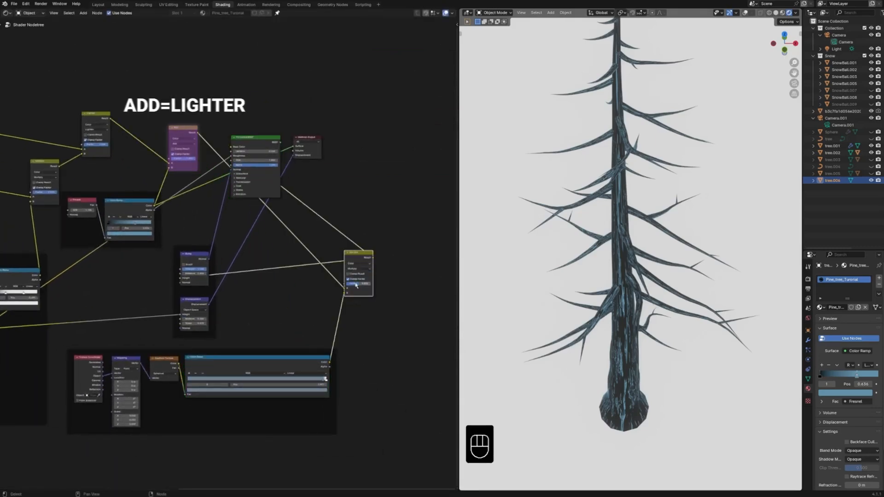
Shift the Principled BSDF and Material Output away and place the gradient's Multiply node between the Add node and the shader.
{"action": "key", "text": "g"}
{"action": "key", "text": "g"}
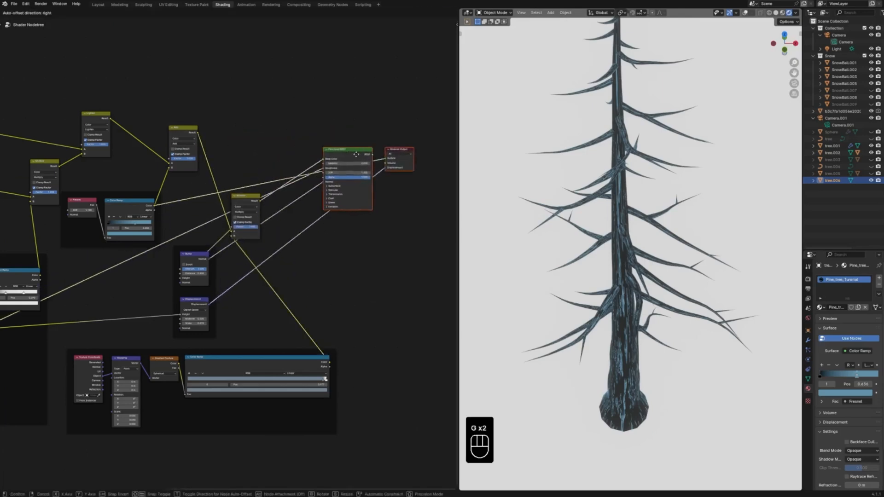
{"action": "left_click", "coordinate": [247, 196]}
{"action": "left_click_drag", "start_coordinate": [253, 193], "coordinate": [298, 176]}
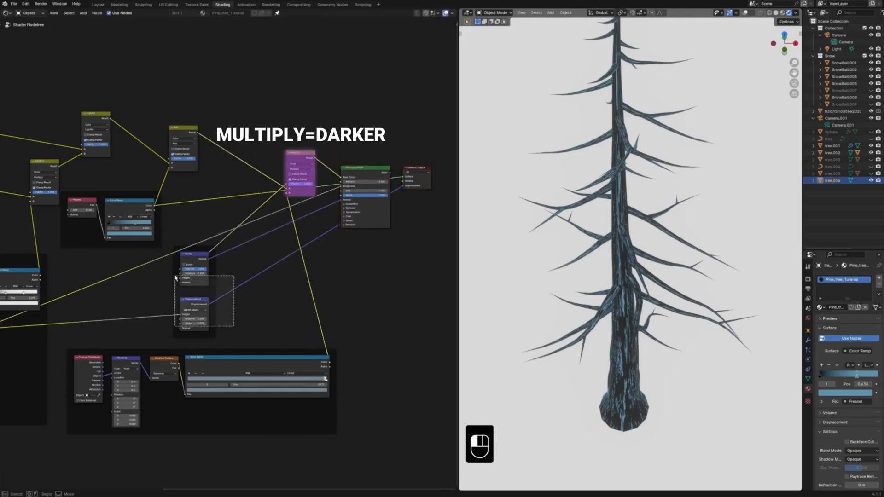
Reposition the Bump and Displacement nodes and the framed gradient chain to tidy the layout beneath the mix nodes.
{"action": "left_click_drag", "start_coordinate": [176, 277], "coordinate": [172, 267]}
{"action": "key", "text": "g"}
{"action": "left_click", "coordinate": [304, 256]}
{"action": "scroll", "coordinate": [307, 258], "scroll_direction": "down", "scroll_amount": 3}
{"action": "middle_click_drag", "start_coordinate": [306, 258], "coordinate": [352, 241]}
{"action": "left_click_drag", "start_coordinate": [388, 397], "coordinate": [168, 314]}
{"action": "key", "text": "g"}
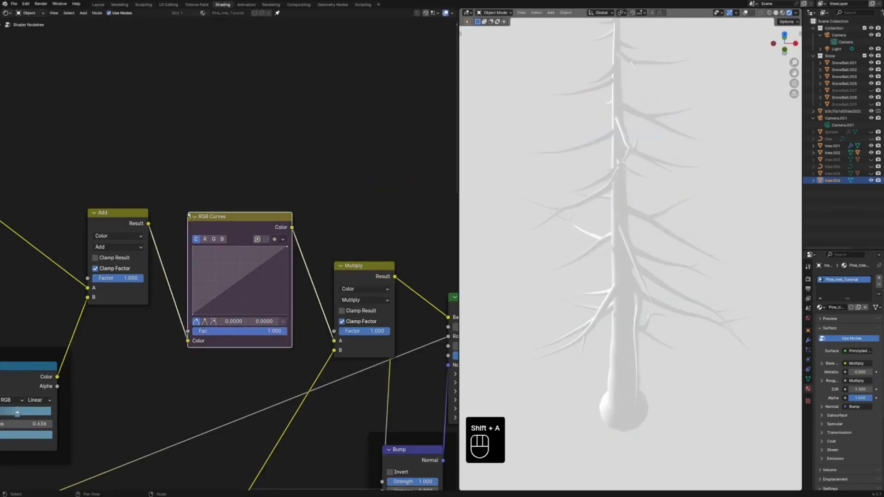
Switch the RGB Curves node to its blue channel and set the noise Color Ramp's stop 1 position to 0.45.
{"action": "left_click", "coordinate": [222, 241]}
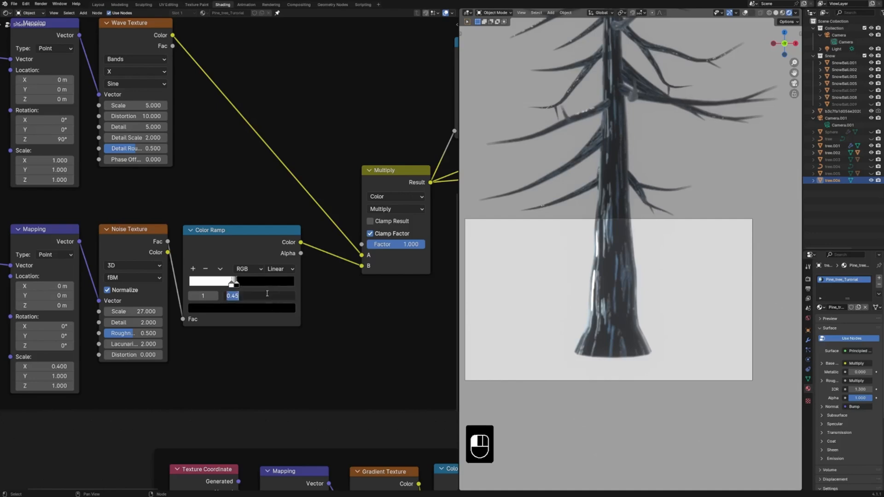
{"action": "key", "text": "Return"}
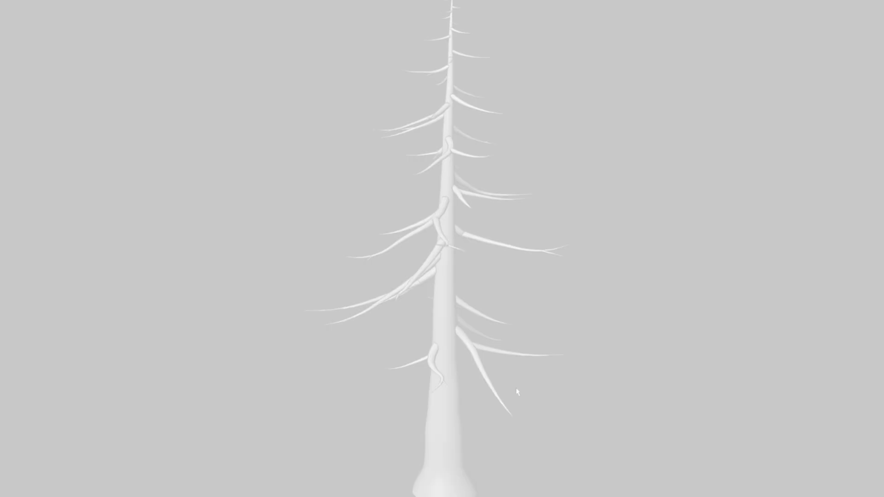